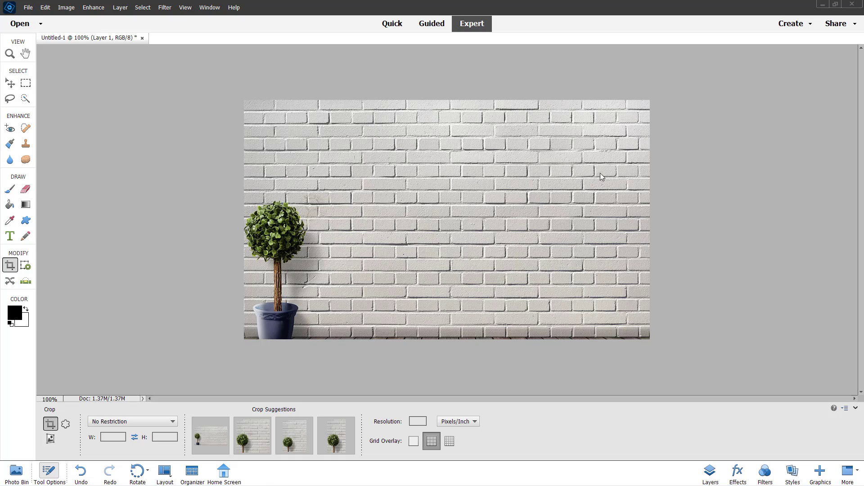
scroll(391, 255, up, 2)
scroll(272, 252, up, 2)
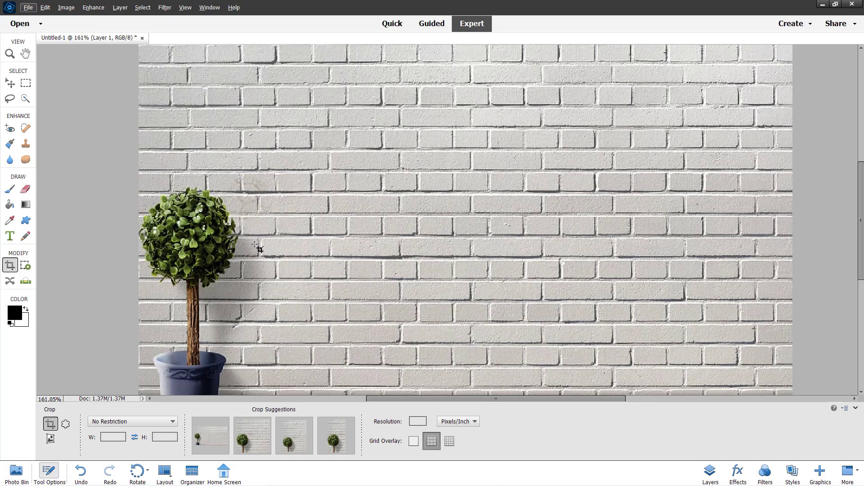
scroll(261, 249, down, 1)
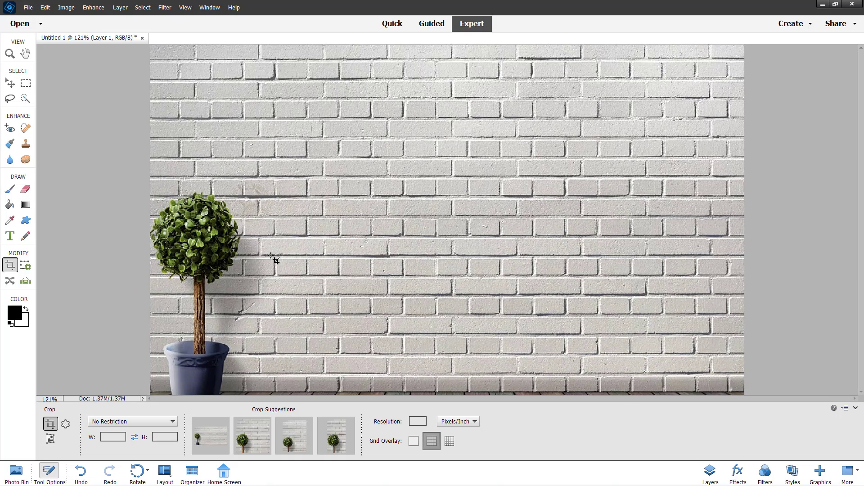
scroll(275, 260, down, 2)
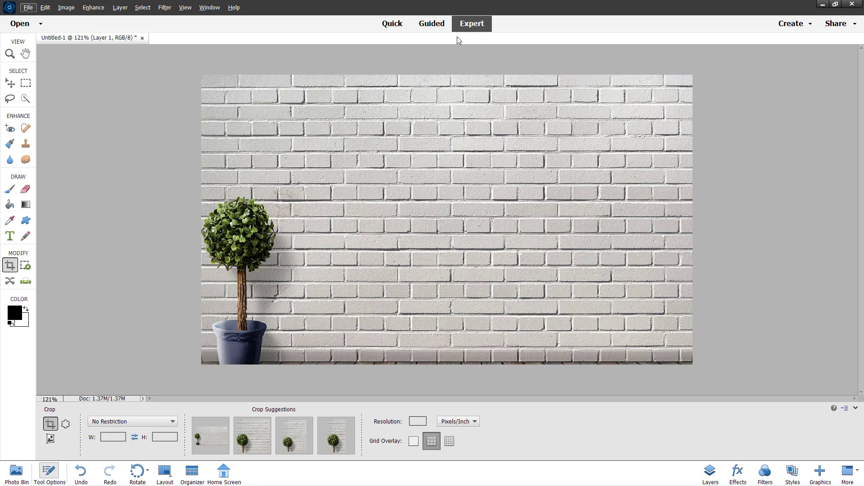
click(392, 24)
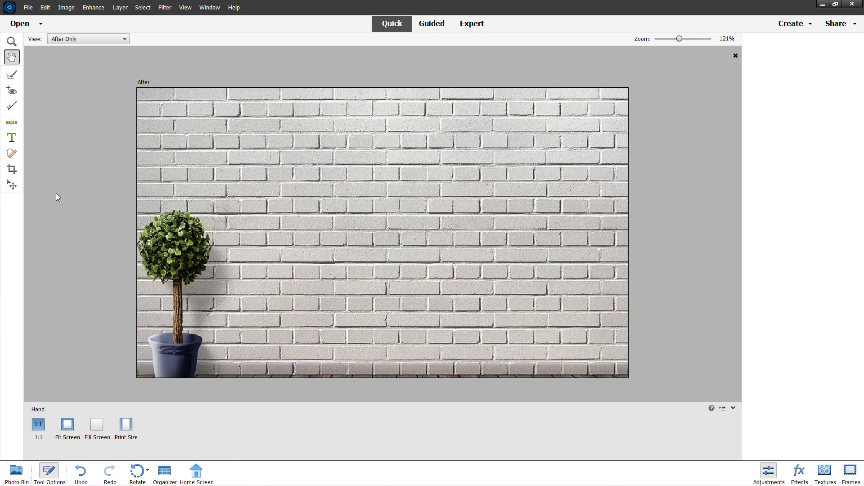
click(472, 24)
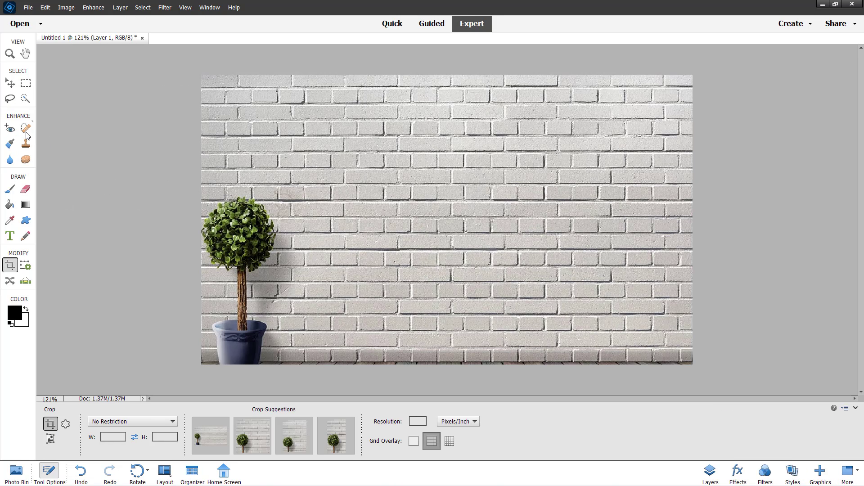
Try removing the tree's foliage with the Spot Healing Brush at 60 px in Content Aware mode, and undo the stroke
click(26, 132)
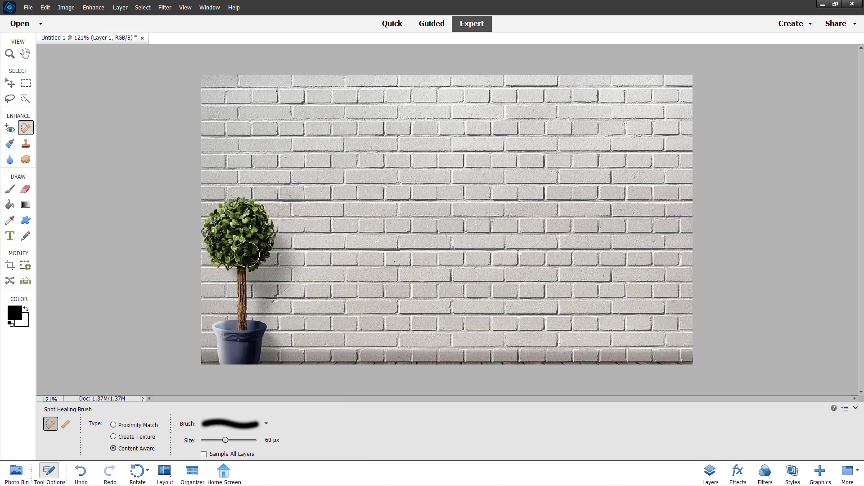
mouse_move(222, 251)
mouse_down()
mouse_move(269, 252)
mouse_move(244, 198)
mouse_move(222, 196)
mouse_move(218, 242)
mouse_move(270, 239)
mouse_up()
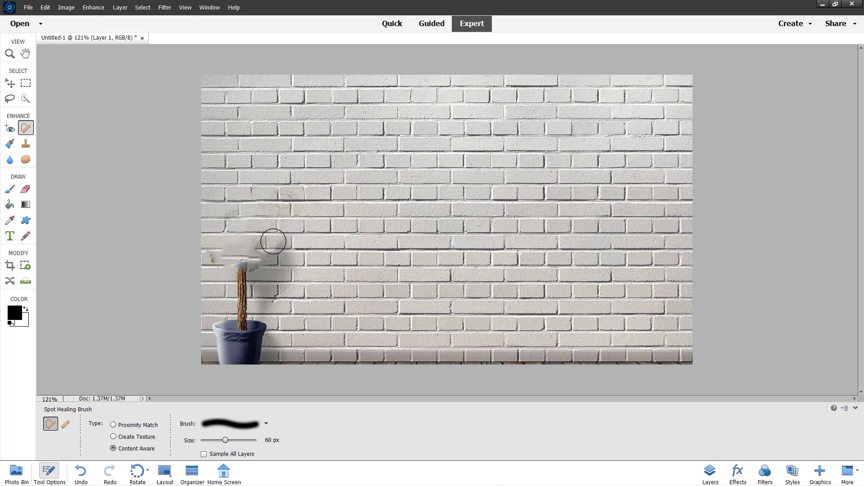
key(ctrl+z)
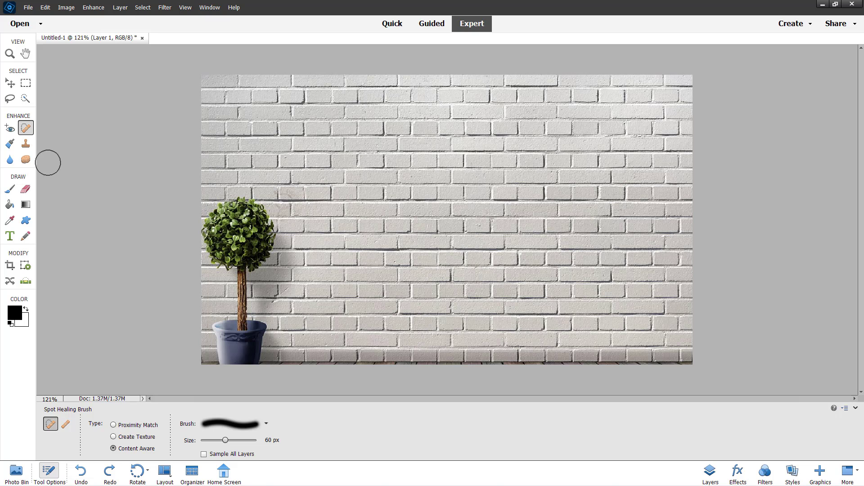
Activate the Clone Stamp and sample clean brick from the wall to the right of the potted tree
click(28, 144)
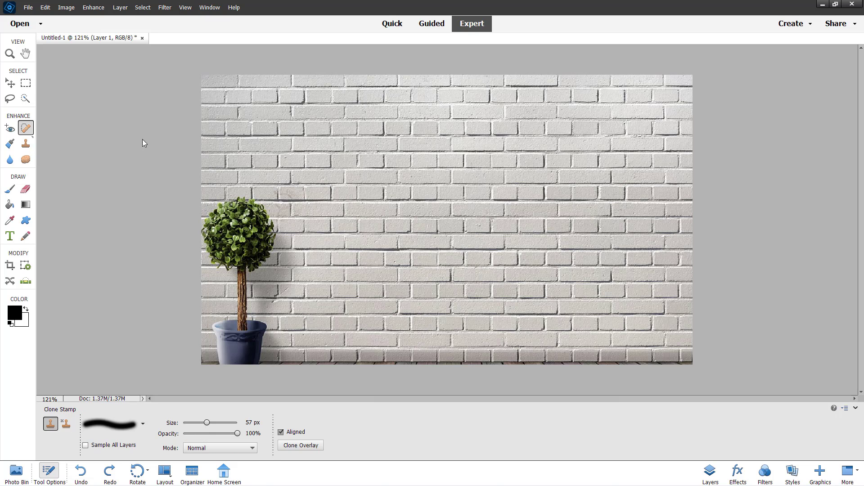
click(388, 24)
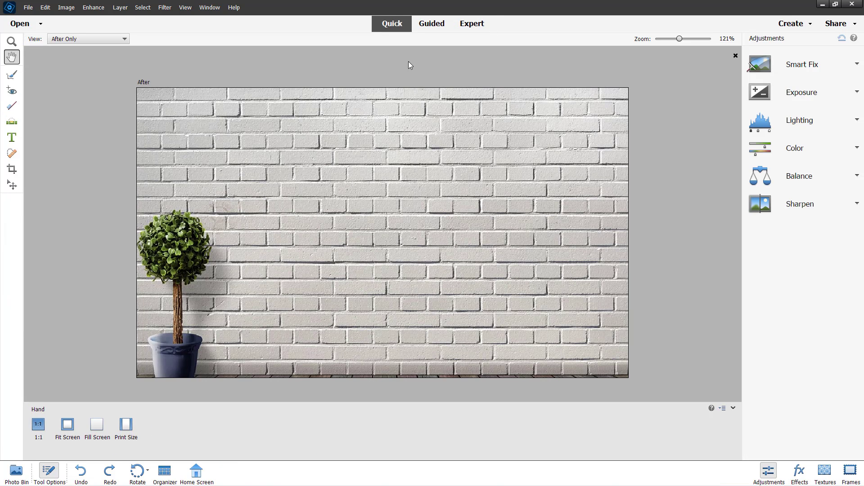
click(470, 28)
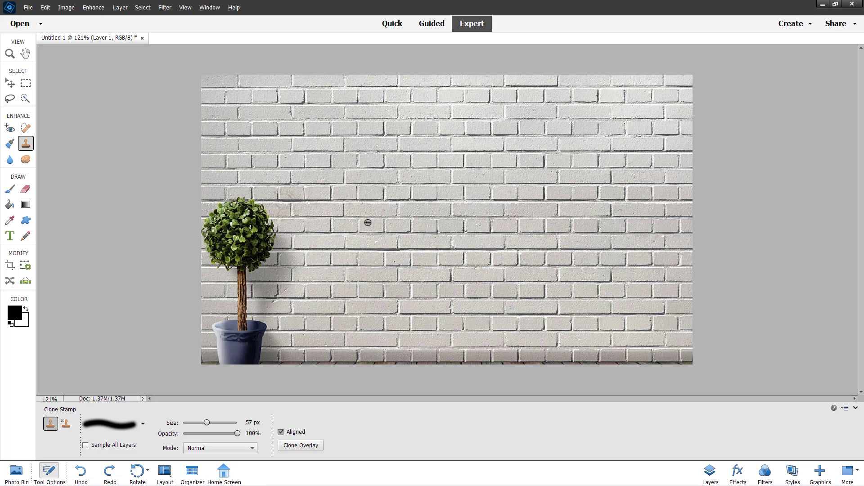
alt+click(451, 249)
Try cloning brick over the whole potted tree with the 57 px Clone Stamp, test other brush sizes, and undo the cloning
mouse_move(283, 250)
mouse_down()
mouse_move(210, 251)
mouse_move(207, 241)
mouse_move(235, 228)
mouse_move(253, 239)
mouse_move(270, 225)
mouse_move(237, 242)
mouse_move(219, 218)
mouse_move(259, 233)
mouse_move(258, 202)
mouse_move(226, 220)
mouse_move(205, 204)
mouse_move(241, 219)
mouse_up()
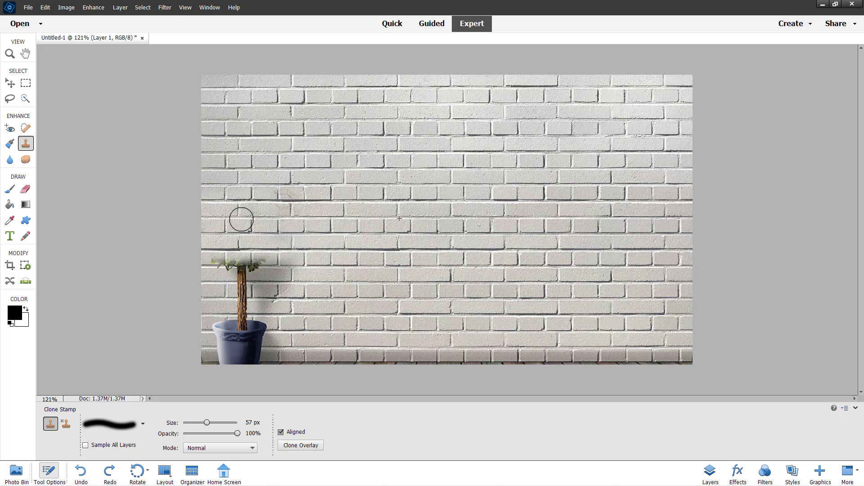
mouse_move(222, 250)
mouse_down()
mouse_move(236, 273)
mouse_move(258, 263)
mouse_move(230, 279)
mouse_move(266, 267)
mouse_move(265, 280)
mouse_move(293, 279)
mouse_move(269, 301)
mouse_move(234, 306)
mouse_move(250, 334)
mouse_move(223, 347)
mouse_move(238, 325)
mouse_move(219, 354)
mouse_move(239, 362)
mouse_move(256, 333)
mouse_move(281, 338)
mouse_move(264, 330)
mouse_up()
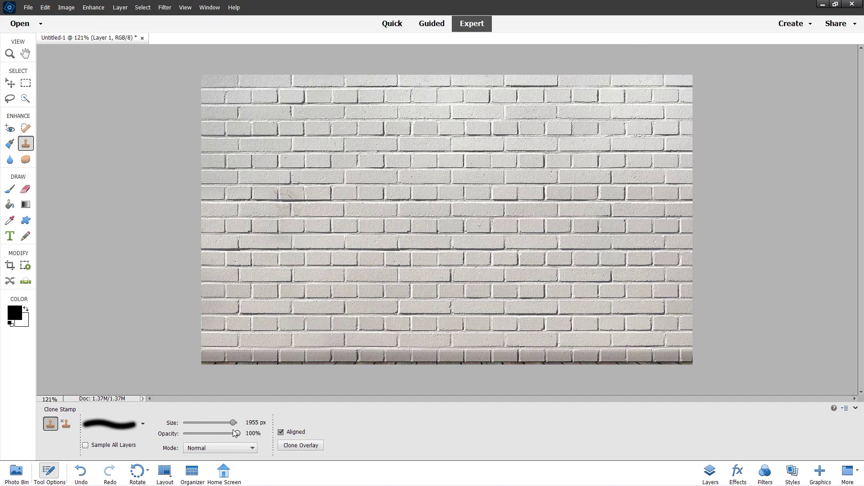
click(336, 194)
click(288, 341)
click(260, 227)
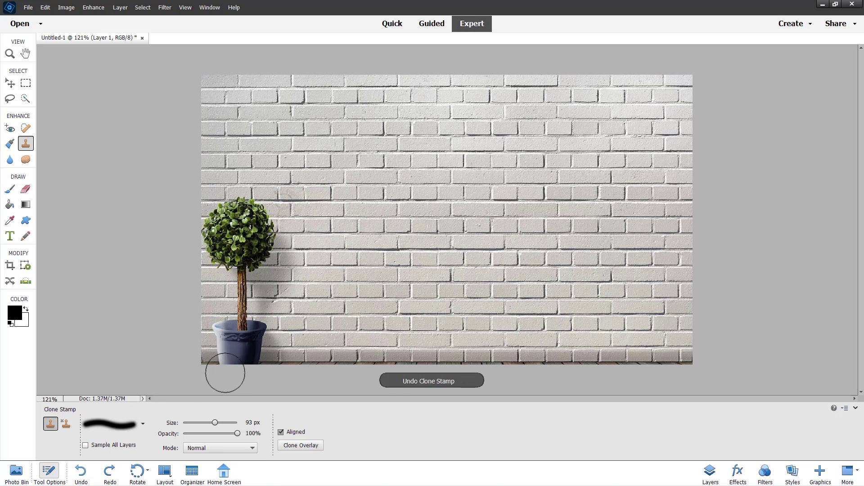
Clone brick over the potted tree with a hard round brush set to 77 px and 57% opacity
drag(214, 423, 220, 421)
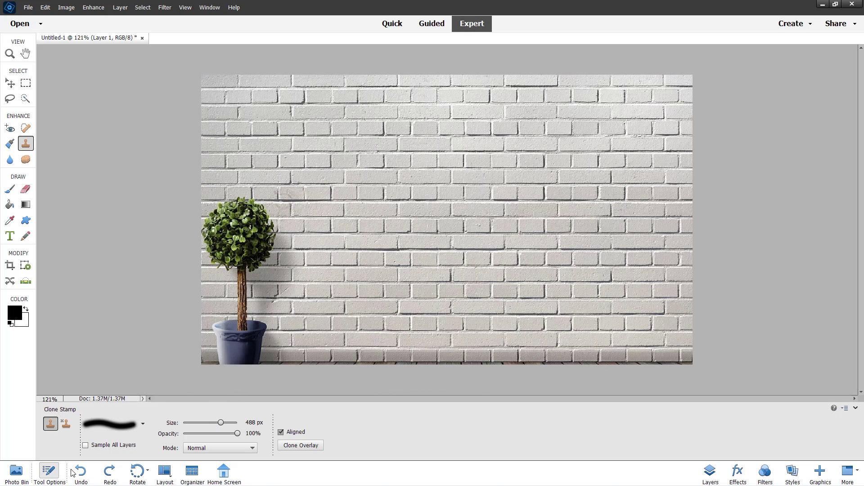
click(141, 425)
click(116, 403)
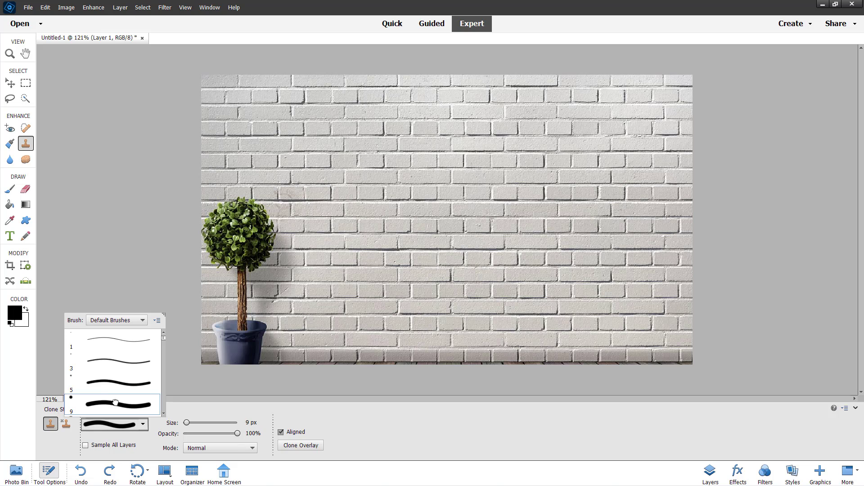
drag(180, 425, 209, 423)
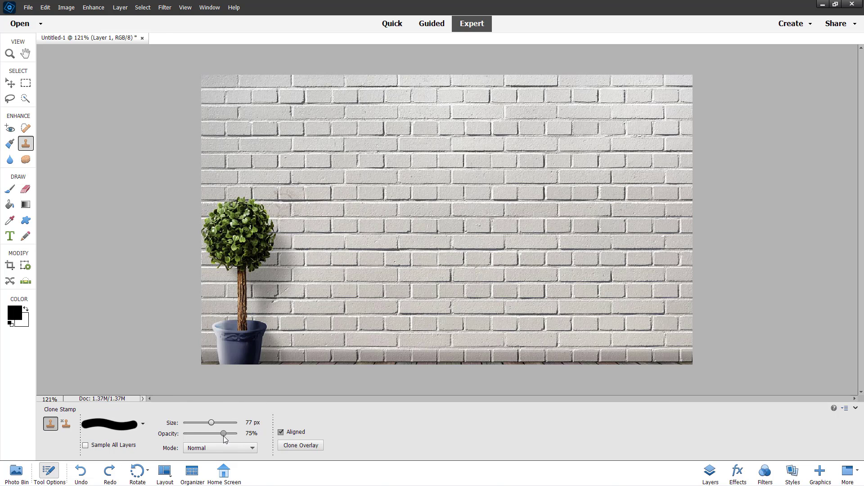
drag(224, 434, 214, 434)
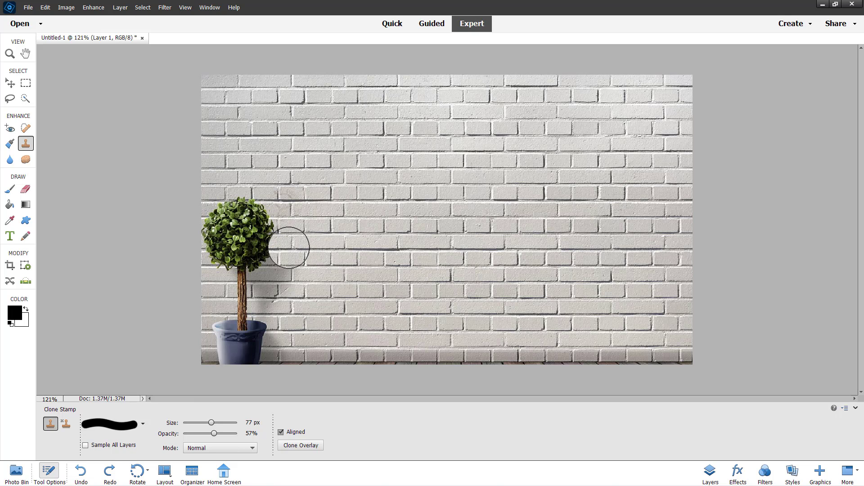
mouse_move(289, 247)
mouse_down()
mouse_move(239, 249)
mouse_move(235, 269)
mouse_move(258, 252)
mouse_move(226, 234)
mouse_move(270, 219)
mouse_move(216, 218)
mouse_move(243, 250)
mouse_move(250, 289)
mouse_move(206, 340)
mouse_move(235, 352)
mouse_move(265, 341)
mouse_move(248, 351)
mouse_move(211, 351)
mouse_move(276, 327)
mouse_move(286, 261)
mouse_move(331, 287)
mouse_up()
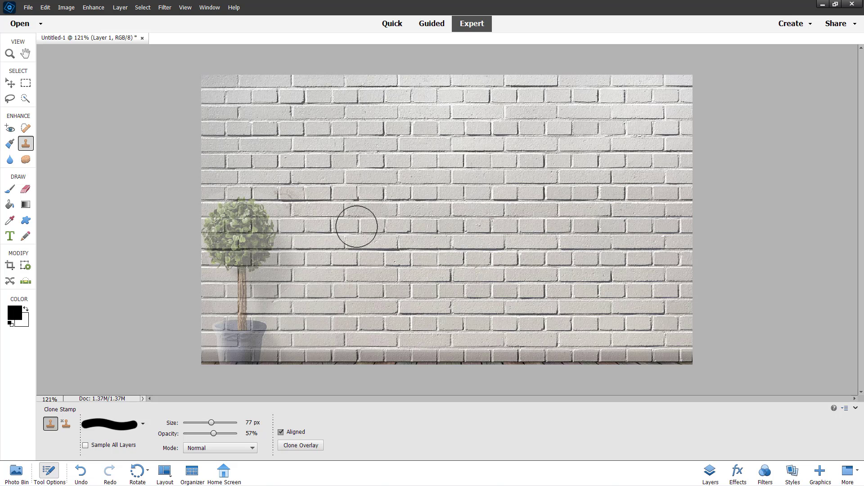
Set the Clone Stamp's blend mode to Overlay and clone brick over the faded tree and pot
click(205, 449)
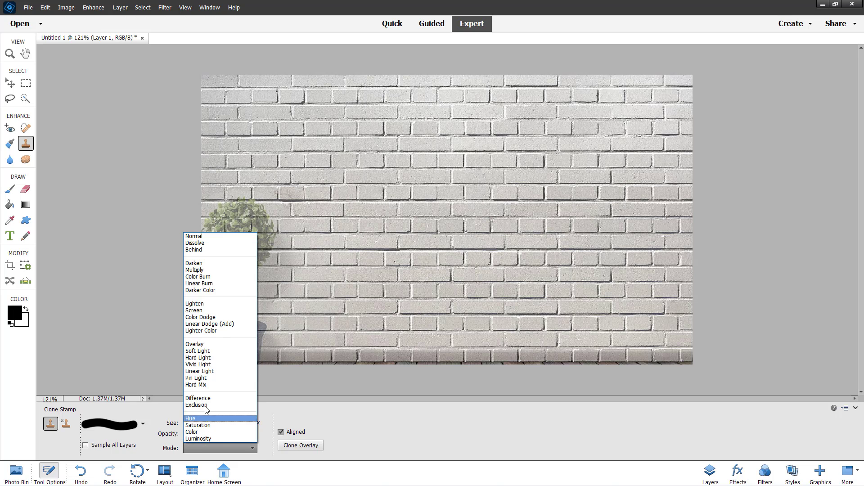
click(216, 347)
mouse_move(252, 230)
mouse_down()
mouse_move(214, 233)
mouse_move(233, 254)
mouse_move(208, 264)
mouse_move(242, 267)
mouse_move(257, 332)
mouse_up()
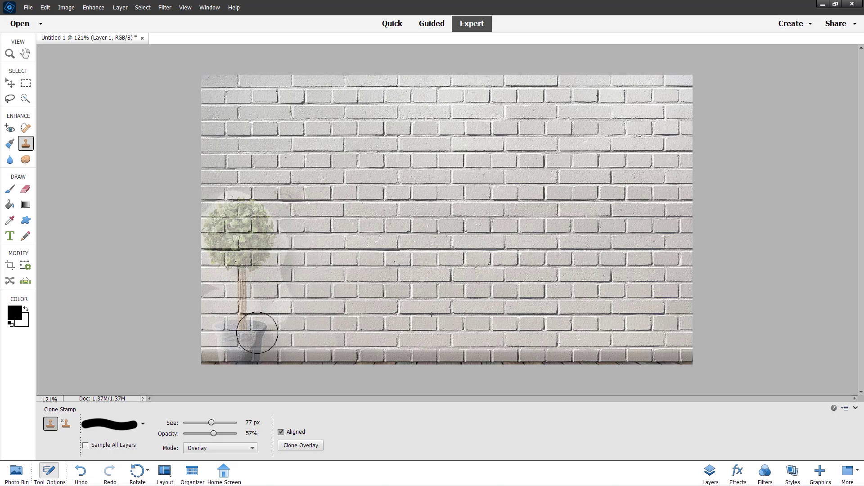
Set the Clone Stamp's blend mode to Screen and clone over the remaining foliage and trunk
click(216, 448)
click(198, 311)
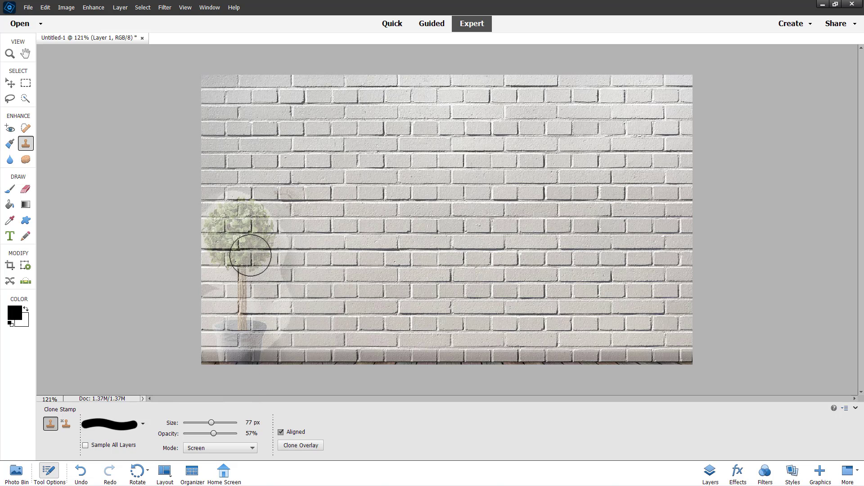
mouse_move(251, 251)
mouse_down()
mouse_move(218, 245)
mouse_move(228, 236)
mouse_move(238, 315)
mouse_up()
Set the Clone Stamp's blend mode to Darken and clone brick over the lightened tree area
click(210, 449)
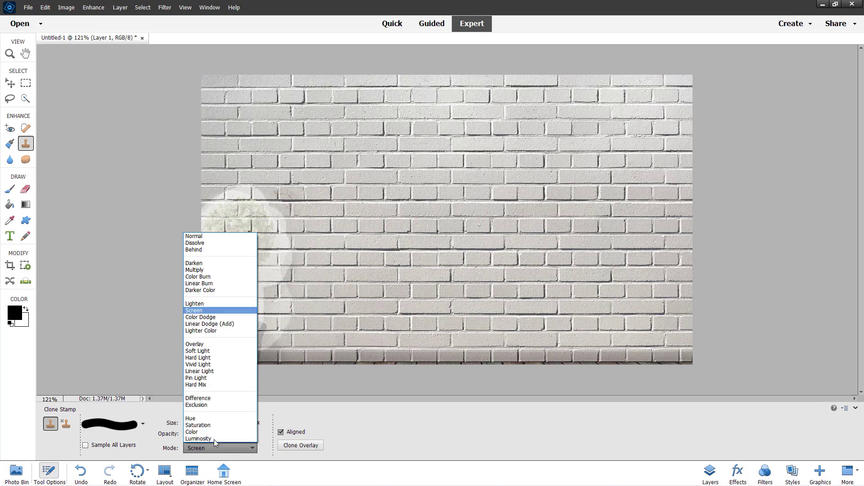
click(226, 265)
mouse_move(251, 261)
mouse_down()
mouse_move(215, 273)
mouse_move(226, 272)
mouse_move(232, 201)
mouse_move(262, 207)
mouse_move(259, 287)
mouse_move(238, 332)
mouse_move(266, 347)
mouse_move(234, 378)
mouse_up()
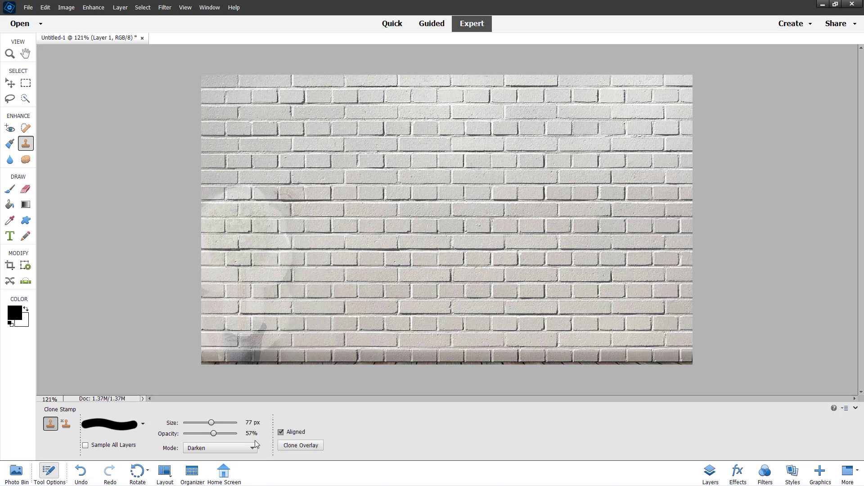
click(239, 450)
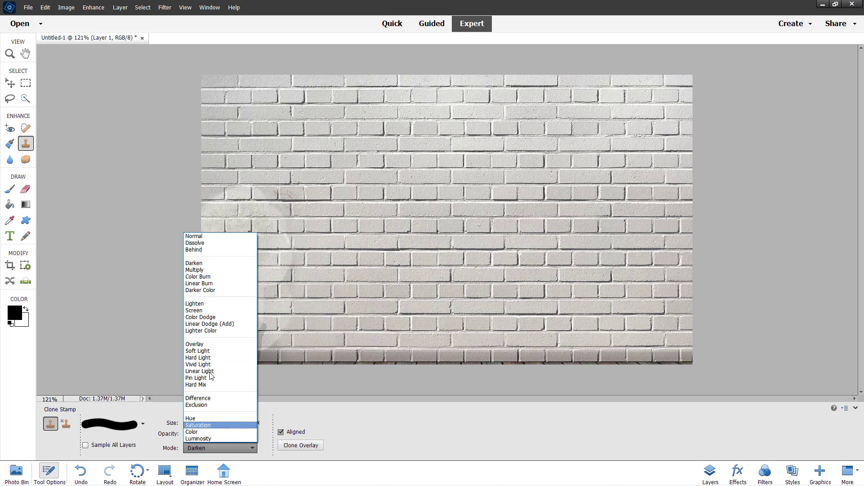
click(309, 408)
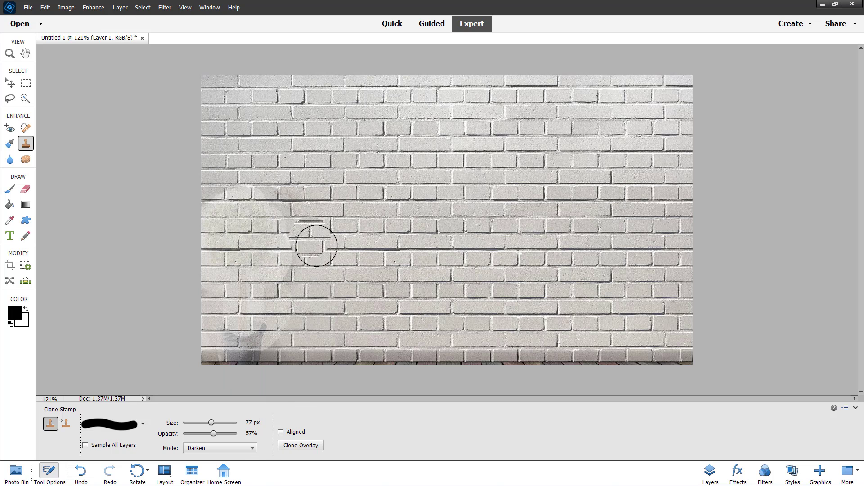
Clone brick onto the middle and upper wall with Aligned off, and turn Aligned on to clone more patches across the wall
mouse_move(315, 253)
mouse_down()
mouse_move(281, 207)
mouse_move(330, 219)
mouse_move(354, 252)
mouse_move(317, 223)
mouse_move(308, 244)
mouse_move(412, 212)
mouse_move(426, 224)
mouse_up()
mouse_move(364, 109)
mouse_down()
mouse_move(361, 130)
mouse_move(359, 116)
mouse_move(374, 146)
mouse_up()
click(281, 432)
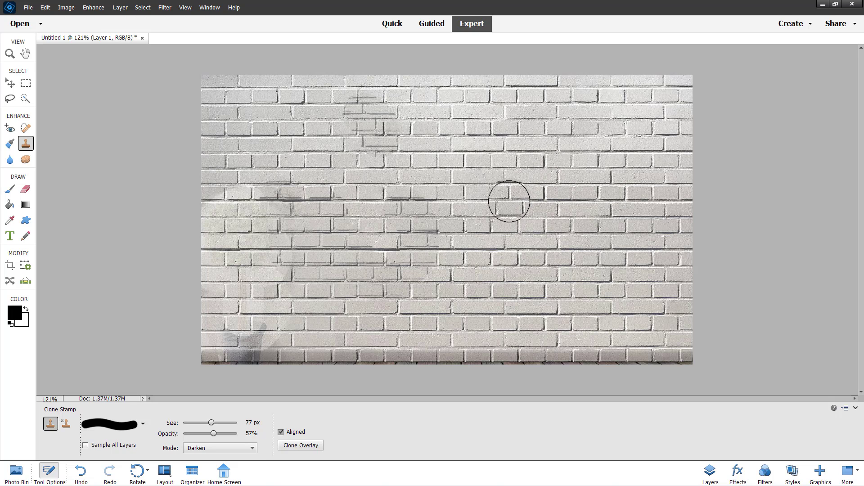
mouse_move(503, 216)
mouse_down()
mouse_move(483, 195)
mouse_move(476, 207)
mouse_up()
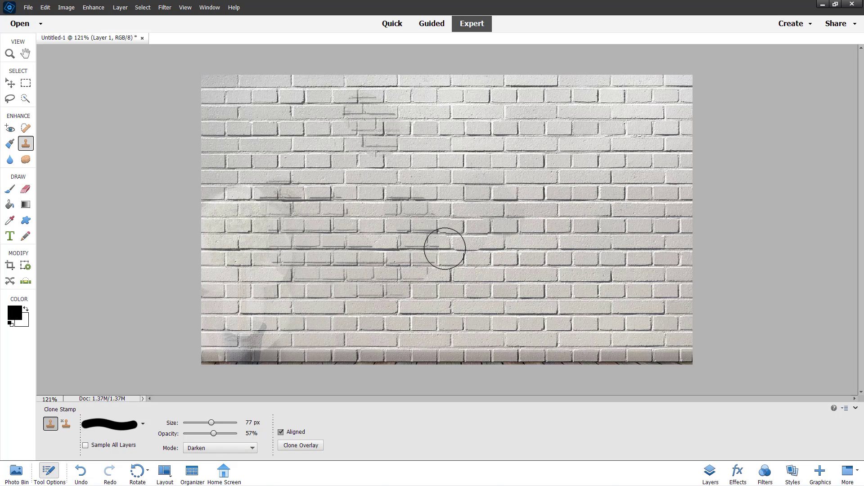
drag(243, 209, 265, 238)
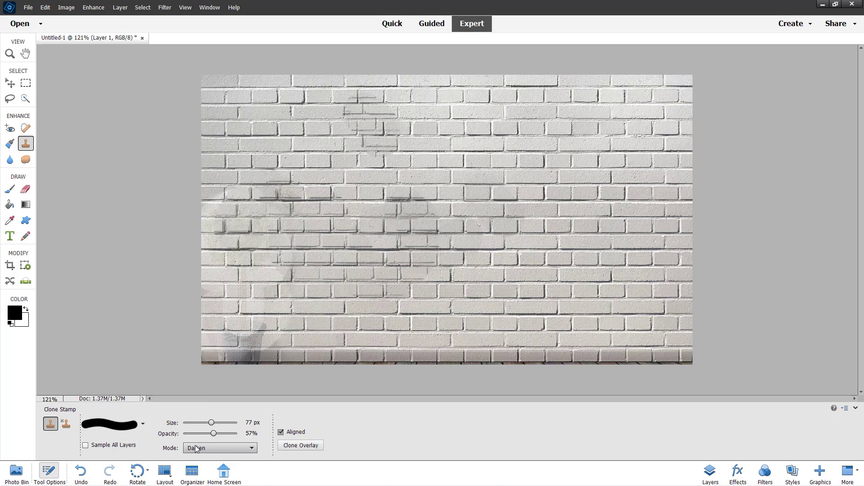
Set the Clone Stamp to Normal mode at 100% opacity and clone clean brick over the darkened patches and tree remnants
click(252, 448)
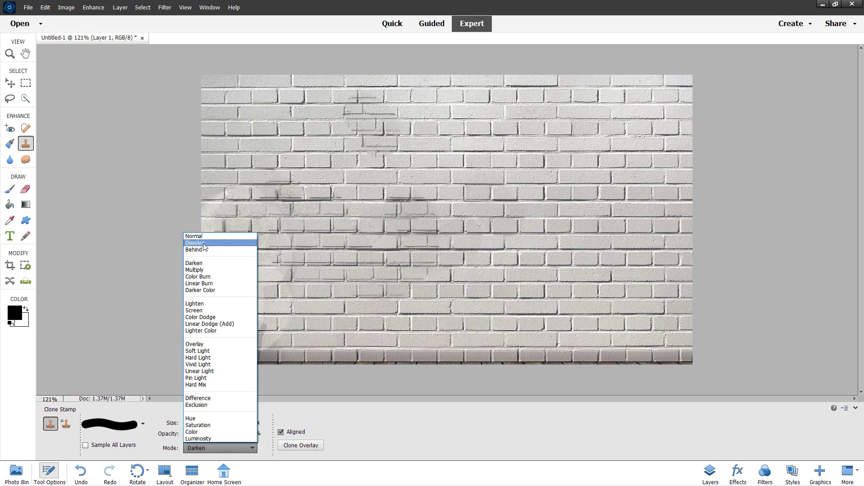
click(212, 236)
mouse_move(395, 213)
mouse_down()
mouse_move(473, 195)
mouse_move(376, 208)
mouse_move(332, 181)
mouse_move(232, 253)
mouse_move(257, 243)
mouse_move(222, 358)
mouse_move(372, 214)
mouse_move(378, 115)
mouse_move(331, 118)
mouse_move(367, 151)
mouse_move(641, 214)
mouse_move(485, 189)
mouse_move(467, 271)
mouse_move(449, 255)
mouse_move(428, 96)
mouse_move(395, 322)
mouse_move(382, 145)
mouse_move(255, 247)
mouse_move(265, 303)
mouse_move(261, 202)
mouse_move(244, 149)
mouse_move(218, 212)
mouse_move(233, 185)
mouse_move(301, 127)
mouse_move(347, 132)
mouse_move(299, 101)
mouse_move(262, 109)
mouse_move(236, 218)
mouse_move(195, 233)
mouse_up()
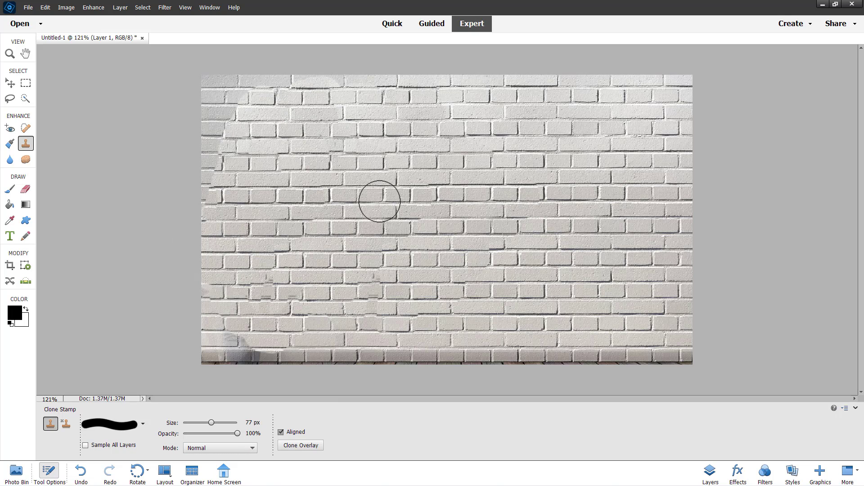
Clone out the uneven patches along the wall's upper edge, pot remnant and left side, resampling clean brick for the left edge
mouse_move(330, 89)
mouse_down()
mouse_move(263, 88)
mouse_move(239, 99)
mouse_up()
mouse_move(236, 335)
mouse_down()
mouse_move(263, 341)
mouse_move(221, 334)
mouse_move(239, 351)
mouse_move(227, 350)
mouse_move(280, 350)
mouse_move(259, 349)
mouse_move(293, 342)
mouse_up()
alt+click(322, 185)
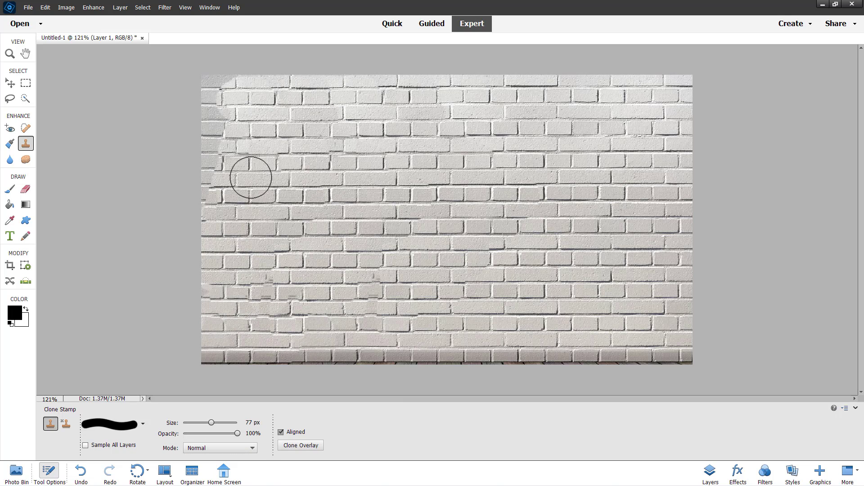
mouse_move(216, 185)
mouse_down()
mouse_move(228, 75)
mouse_move(229, 149)
mouse_up()
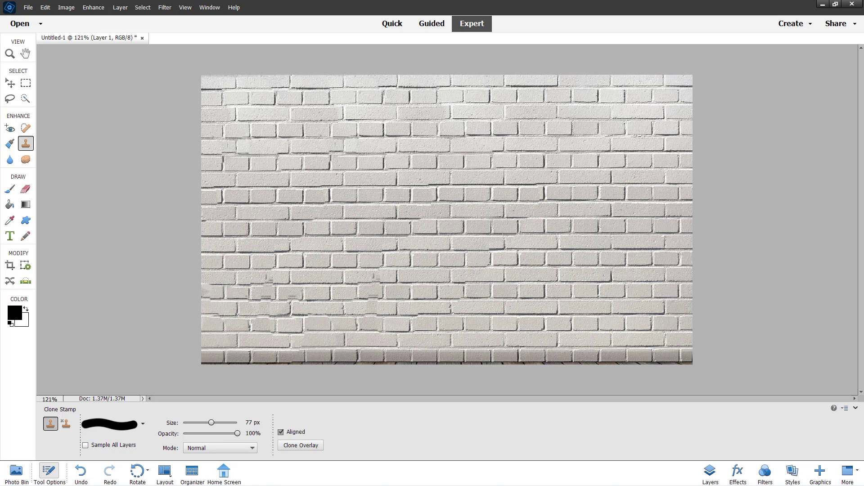